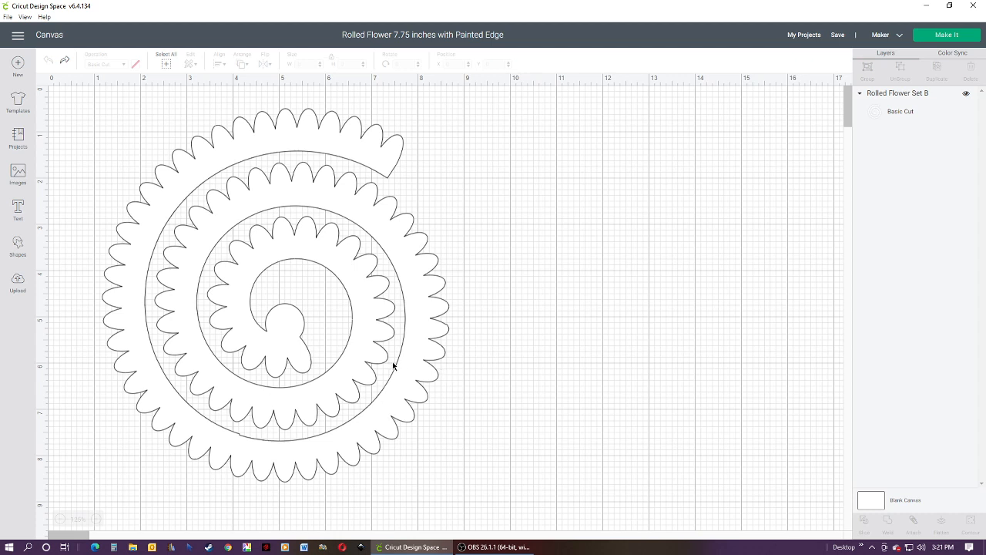
Duplicate the rolled flower and move the copy beside the original, to about X 8.93, Y 0.643
{"action": "left_click", "coordinate": [310, 278]}
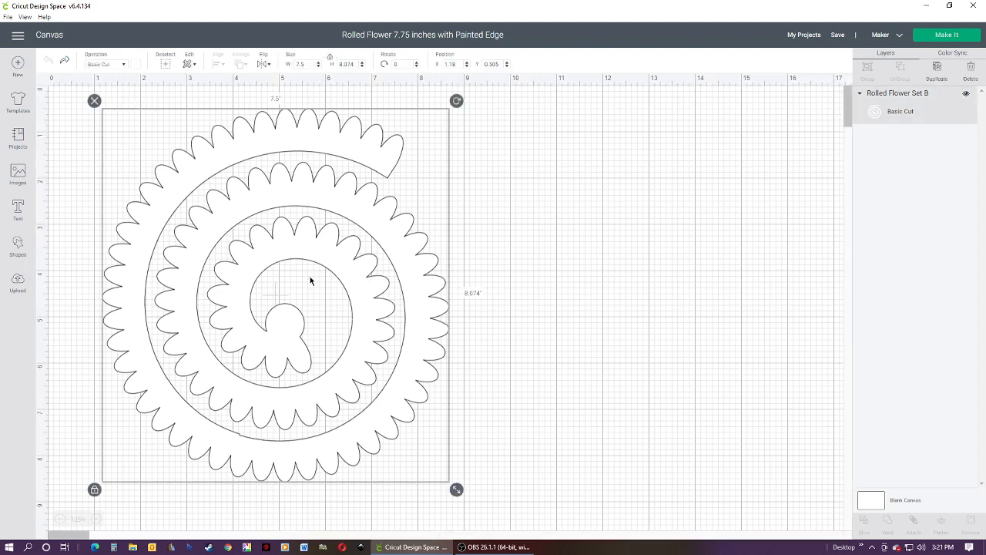
{"action": "right_click", "coordinate": [269, 259]}
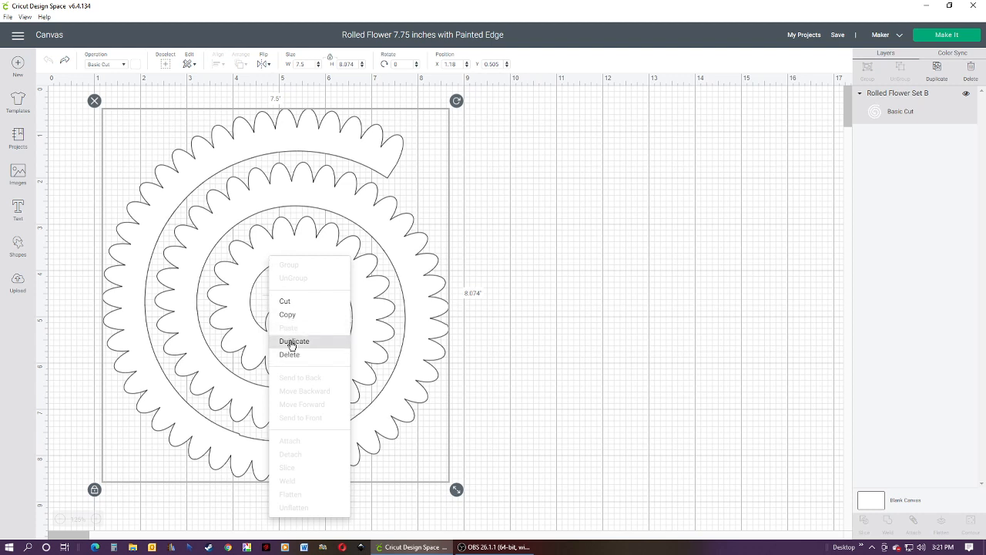
{"action": "left_click", "coordinate": [682, 304]}
{"action": "left_click", "coordinate": [308, 258]}
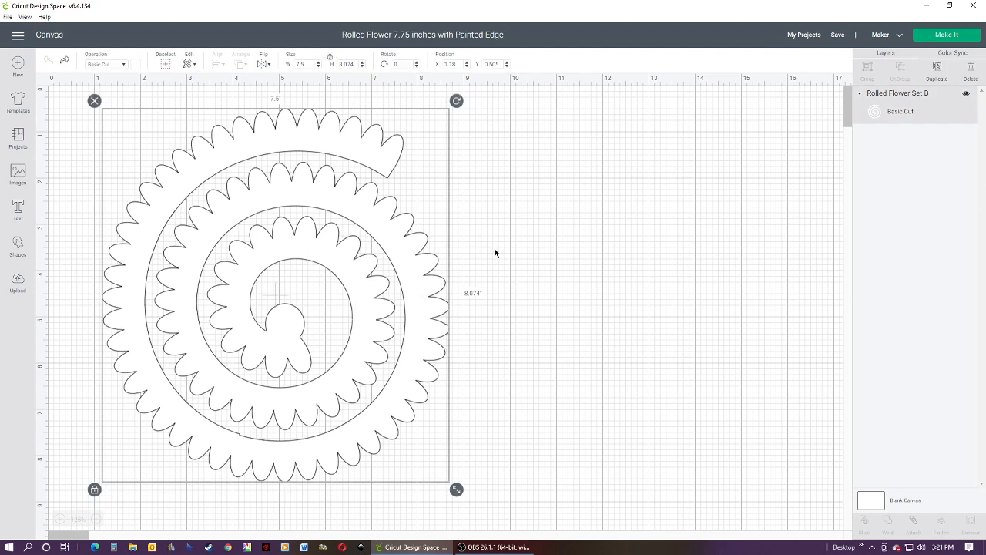
{"action": "left_click", "coordinate": [938, 72]}
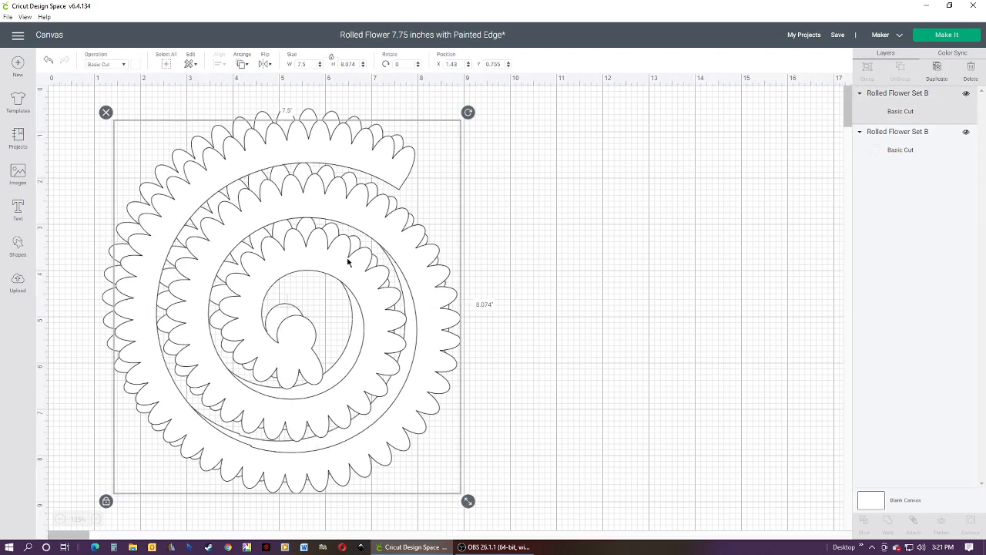
{"action": "left_click_drag", "start_coordinate": [236, 319], "coordinate": [577, 319]}
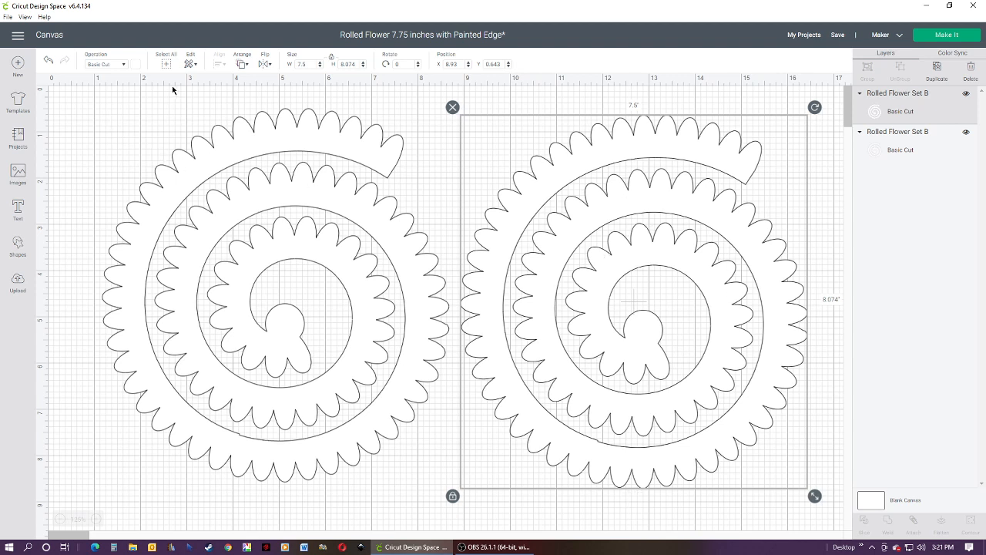
Change the copied flower's operation to Pen and set its pen color to Red
{"action": "left_click", "coordinate": [120, 66]}
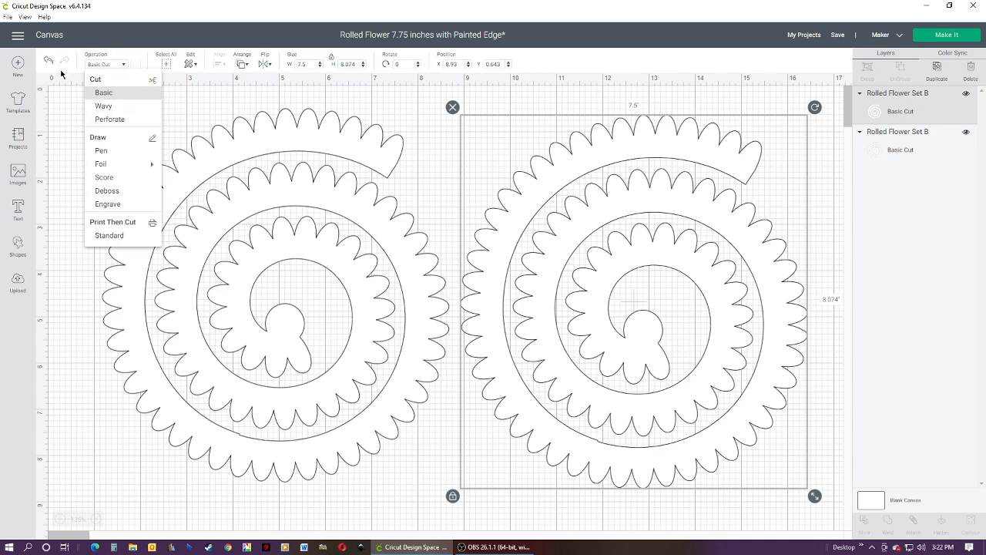
{"action": "left_click", "coordinate": [100, 154]}
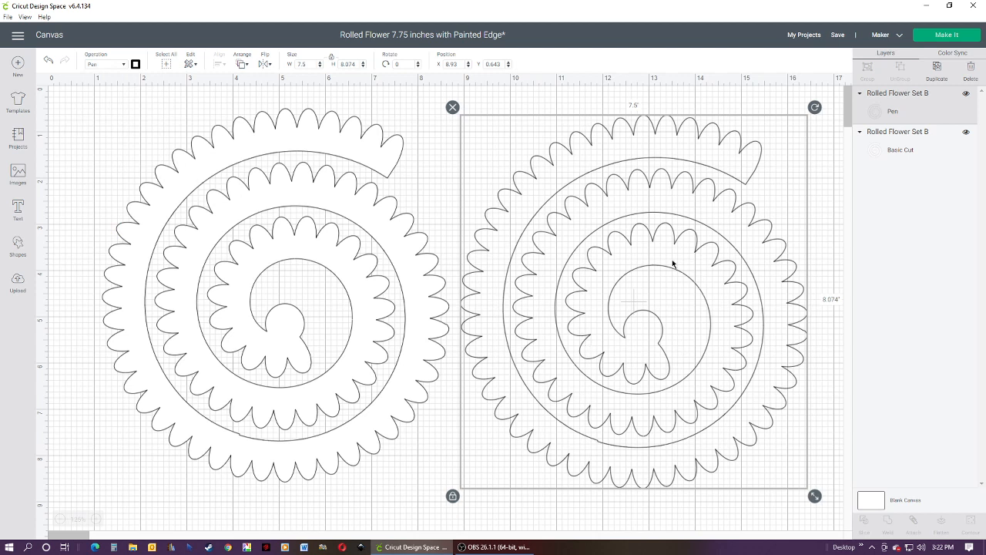
{"action": "left_click", "coordinate": [135, 65]}
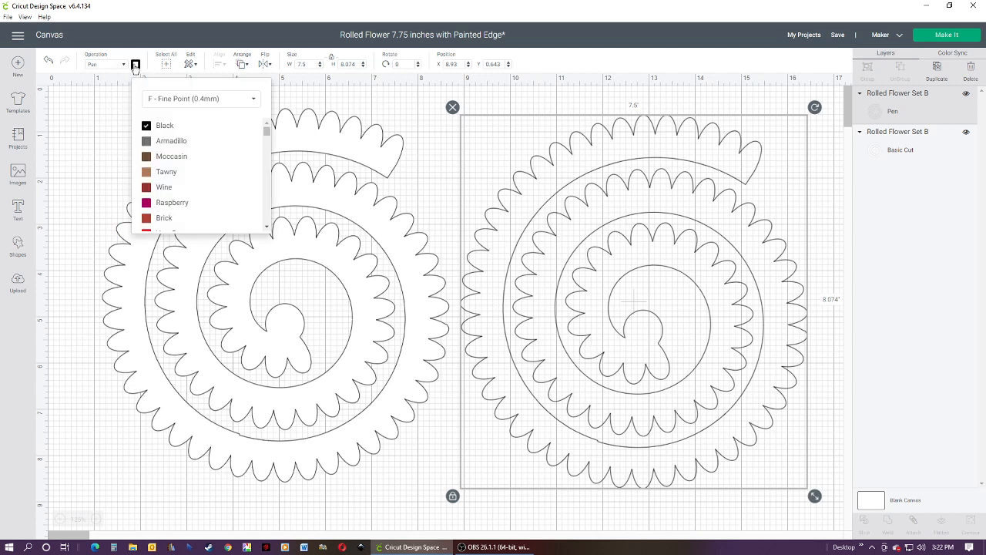
{"action": "scroll", "coordinate": [159, 204], "scroll_direction": "down", "scroll_amount": 1}
{"action": "left_click", "coordinate": [159, 201]}
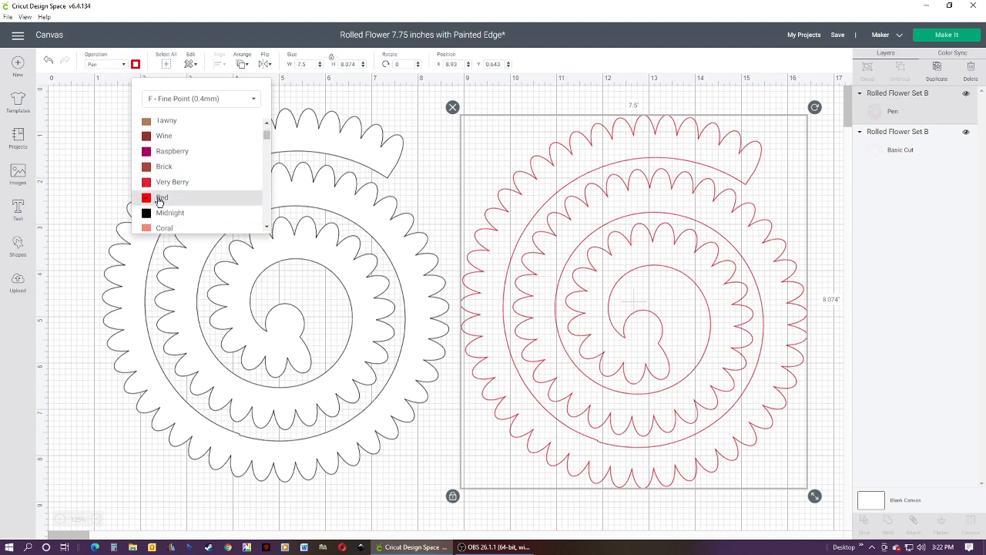
{"action": "left_click", "coordinate": [786, 165]}
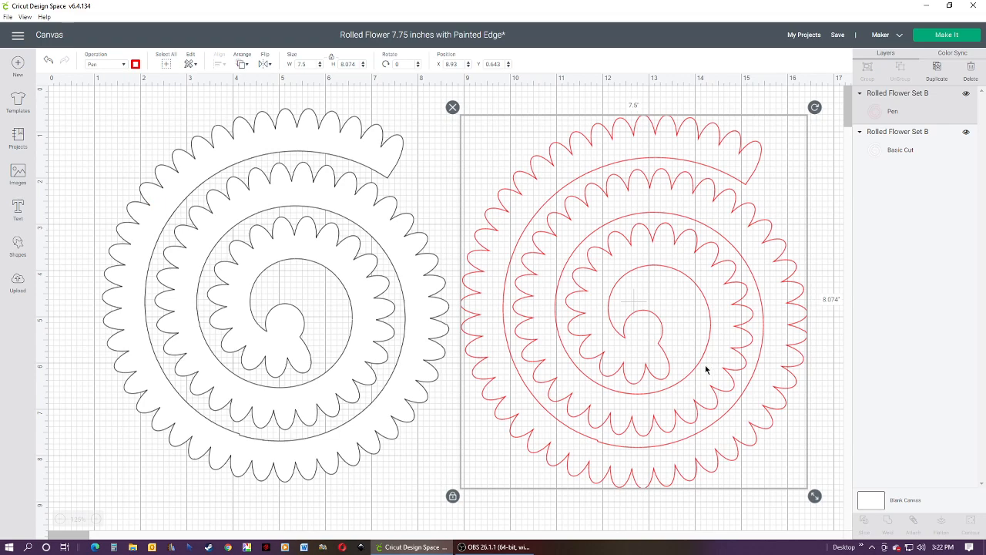
Position the red pen flower exactly over the Basic Cut flower, at X 1.18, Y 0.505, and check the overlap up close
{"action": "left_click_drag", "start_coordinate": [706, 370], "coordinate": [365, 363]}
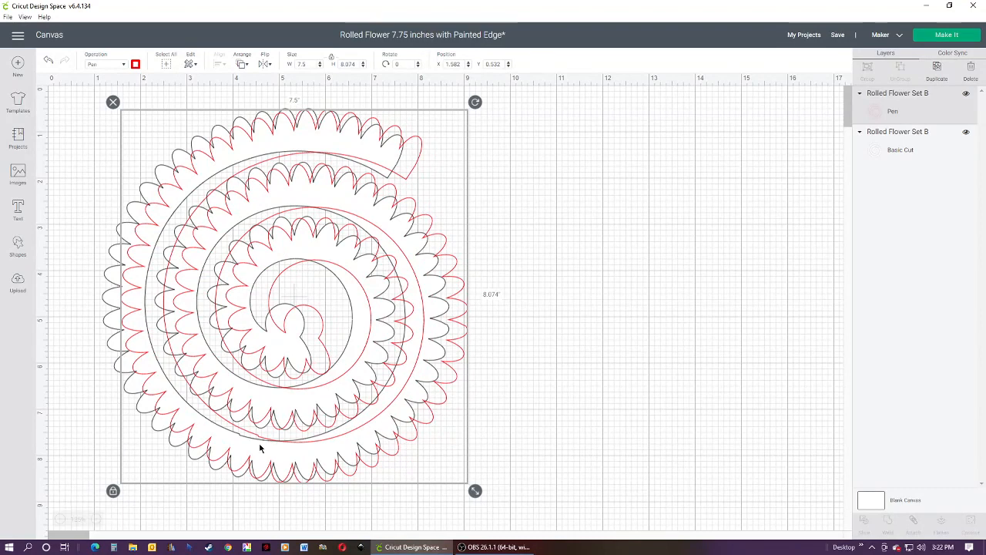
{"action": "mouse_move", "coordinate": [373, 385]}
{"action": "left_mouse_down"}
{"action": "mouse_move", "coordinate": [381, 389]}
{"action": "mouse_move", "coordinate": [353, 388]}
{"action": "left_mouse_up"}
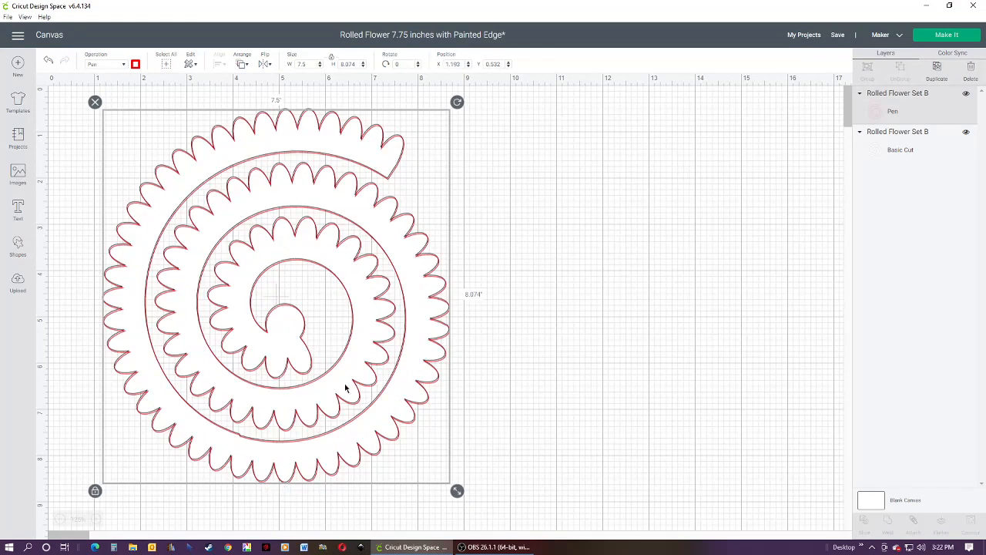
{"action": "left_click", "coordinate": [96, 519]}
{"action": "left_click", "coordinate": [96, 519]}
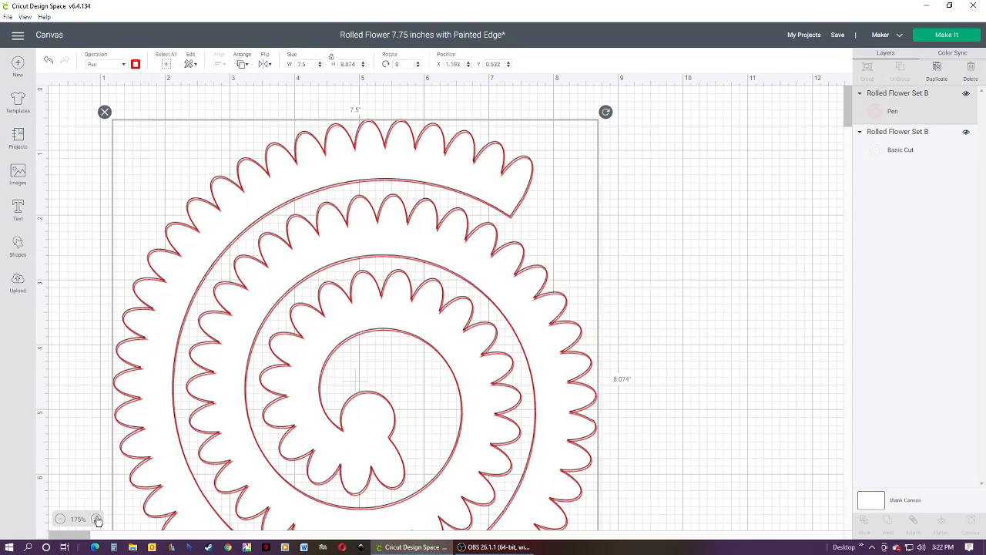
{"action": "left_click", "coordinate": [96, 520]}
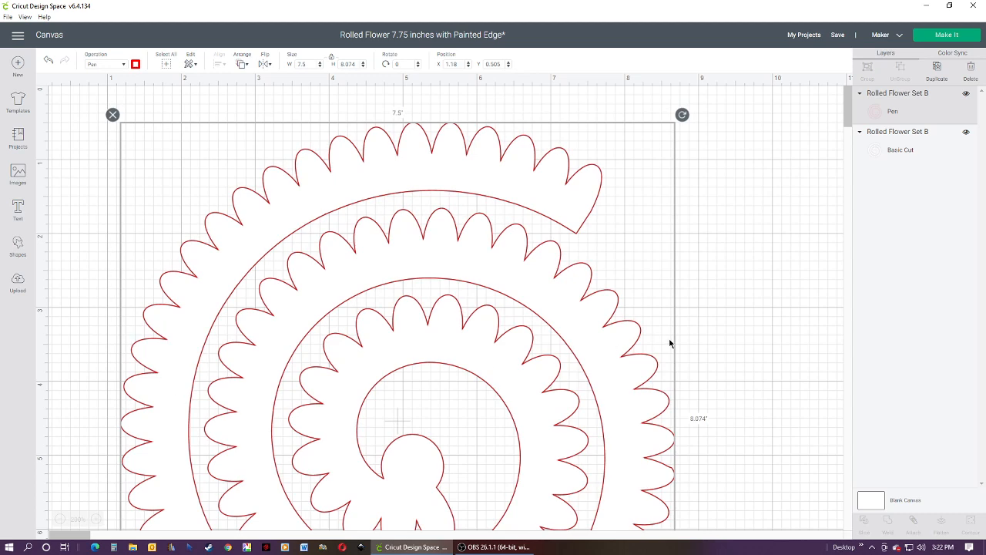
{"action": "scroll", "coordinate": [669, 342], "scroll_direction": "down", "scroll_amount": 3}
{"action": "scroll", "coordinate": [670, 342], "scroll_direction": "up", "scroll_amount": 2}
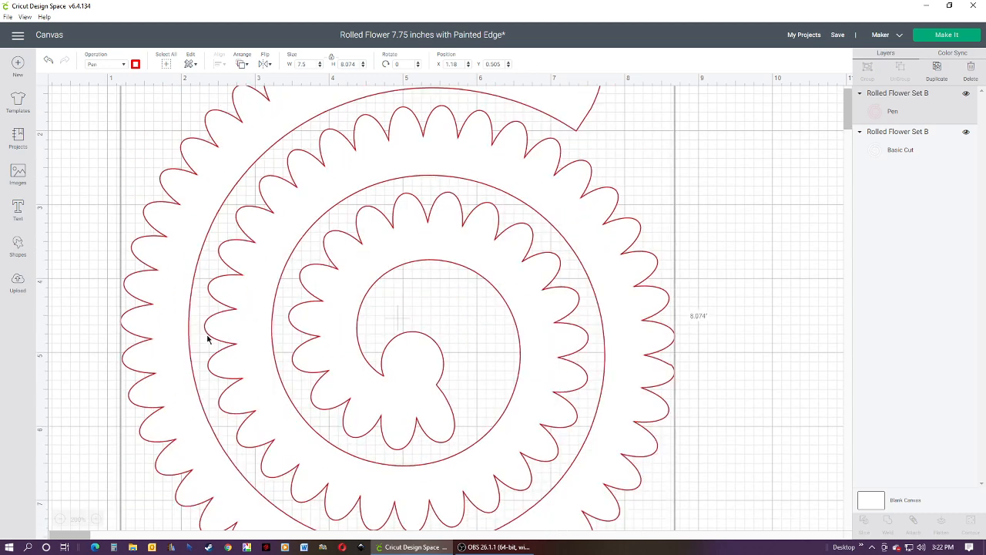
{"action": "left_click", "coordinate": [59, 520]}
{"action": "left_click", "coordinate": [59, 520]}
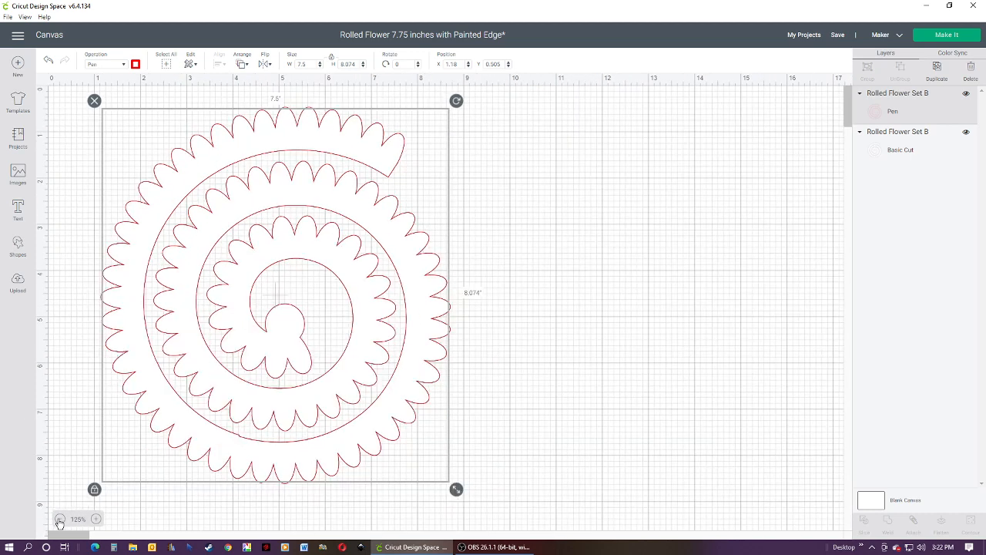
{"action": "left_click", "coordinate": [650, 455]}
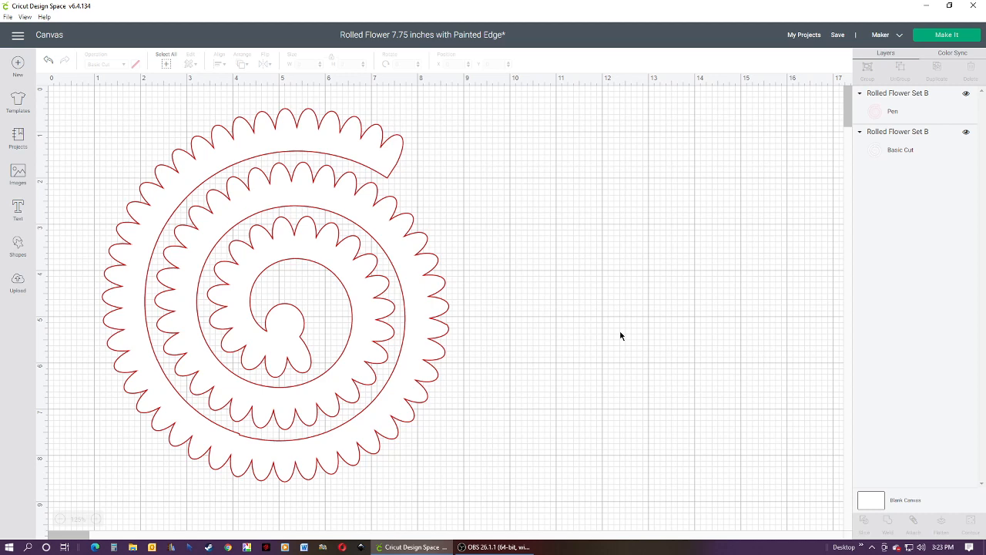
{"action": "key", "text": "ctrl+a"}
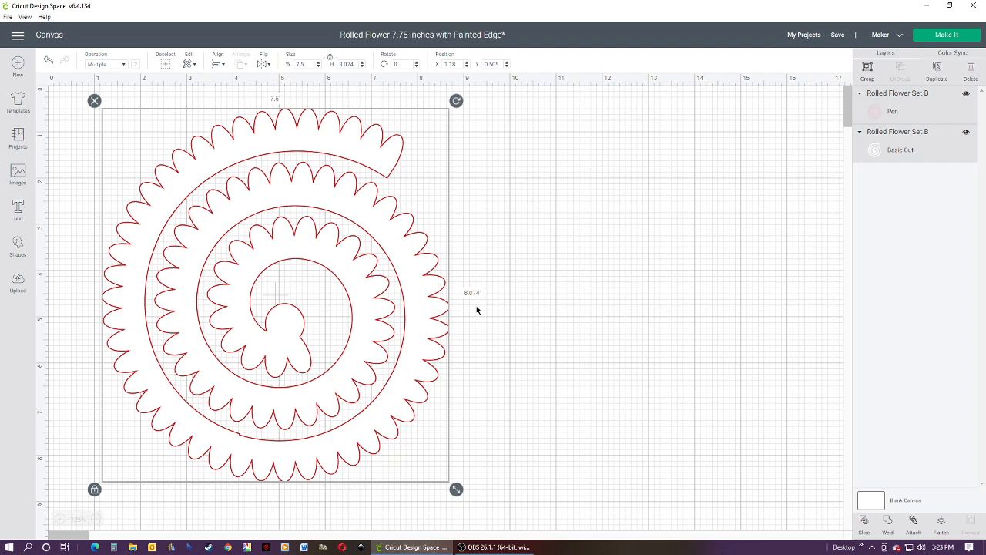
{"action": "left_click", "coordinate": [629, 322]}
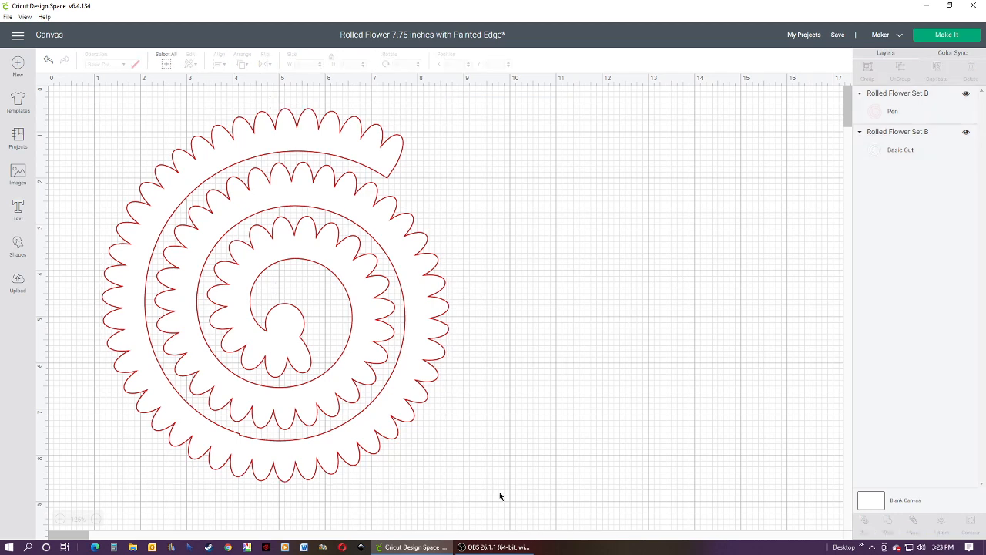
{"action": "left_click_drag", "start_coordinate": [500, 496], "coordinate": [98, 99]}
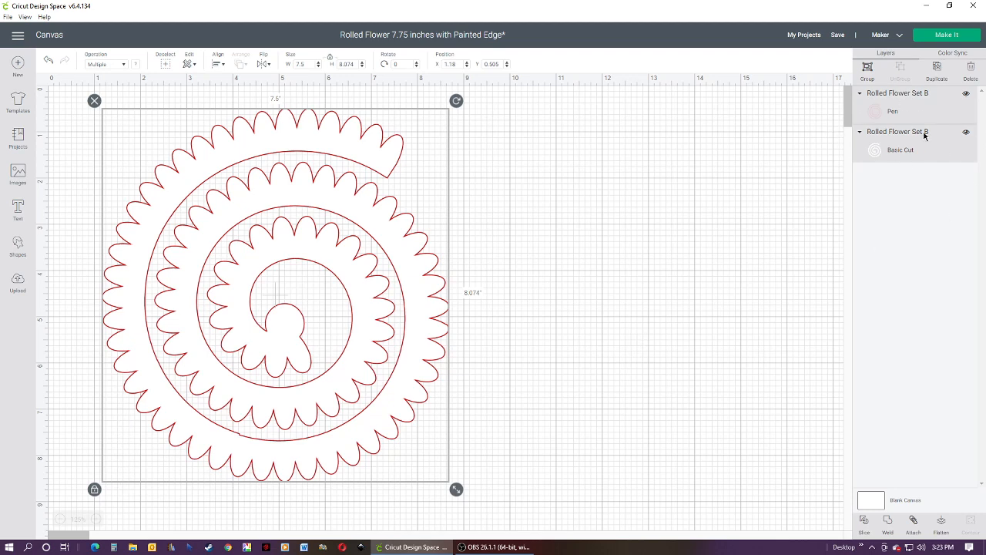
{"action": "left_click", "coordinate": [660, 333]}
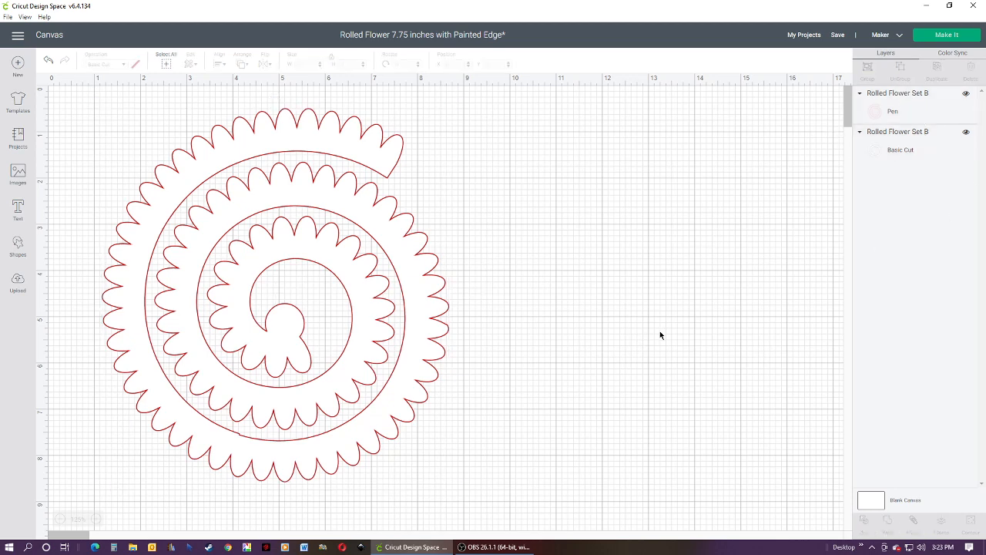
Attach the pen and cut flower layers to each other and shift the attached flower to about X 0.93, Y 0.643
{"action": "left_click", "coordinate": [264, 265]}
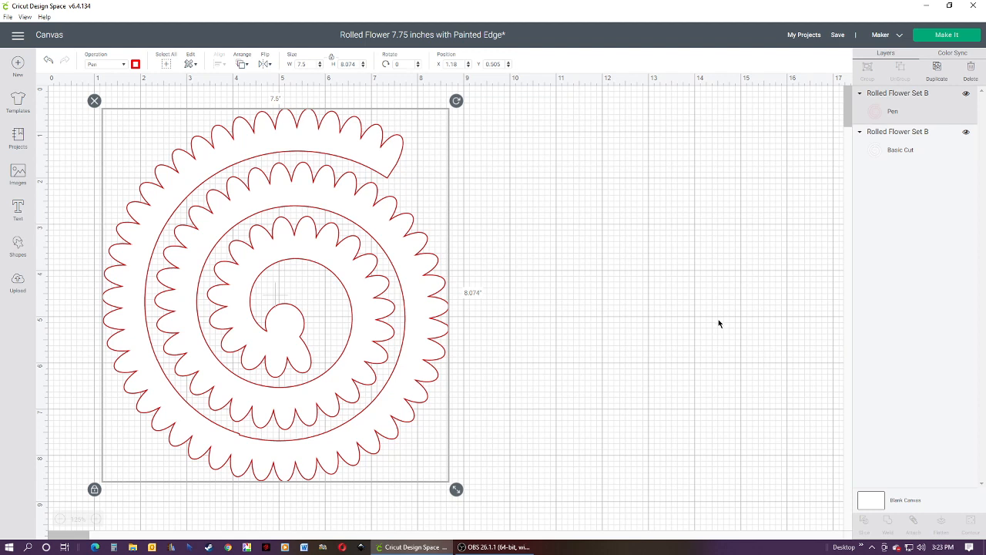
{"action": "left_click", "coordinate": [880, 142], "text": "shift"}
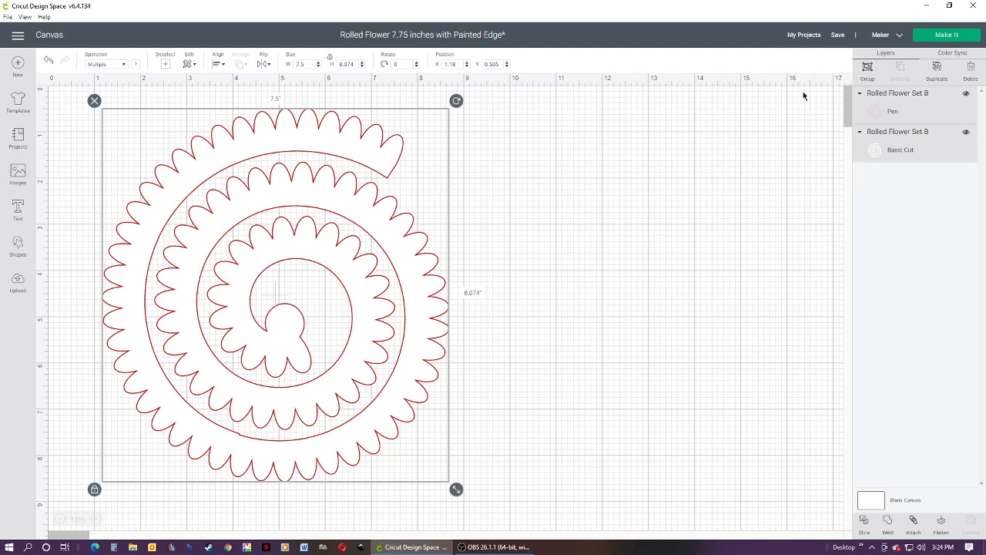
{"action": "left_click", "coordinate": [913, 523]}
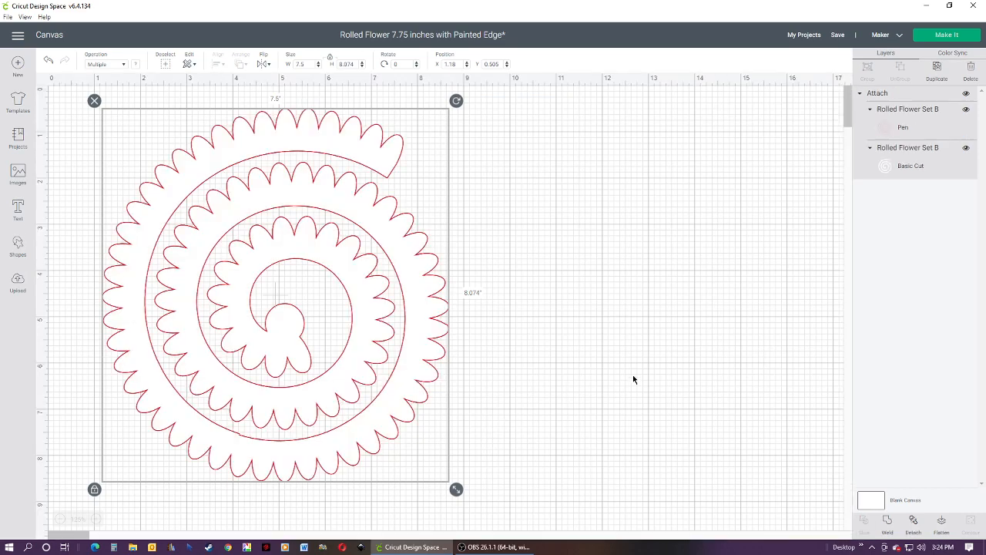
{"action": "left_click_drag", "start_coordinate": [357, 301], "coordinate": [303, 319]}
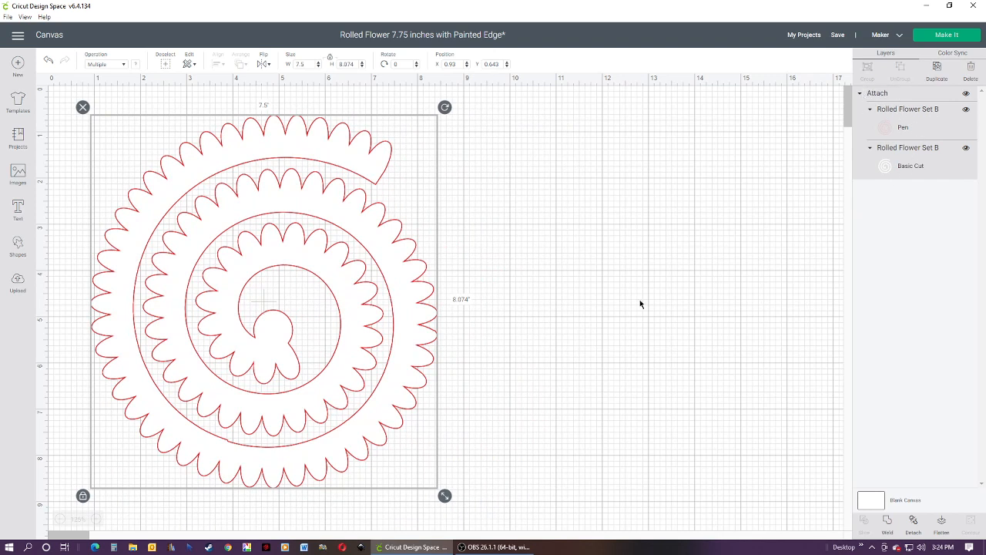
{"action": "left_click", "coordinate": [618, 327]}
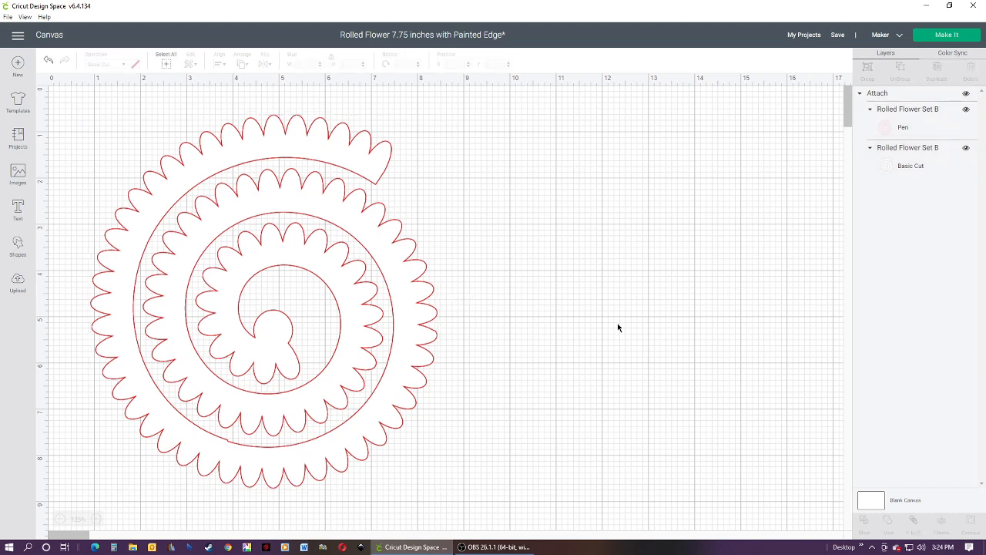
{"action": "left_click", "coordinate": [265, 339]}
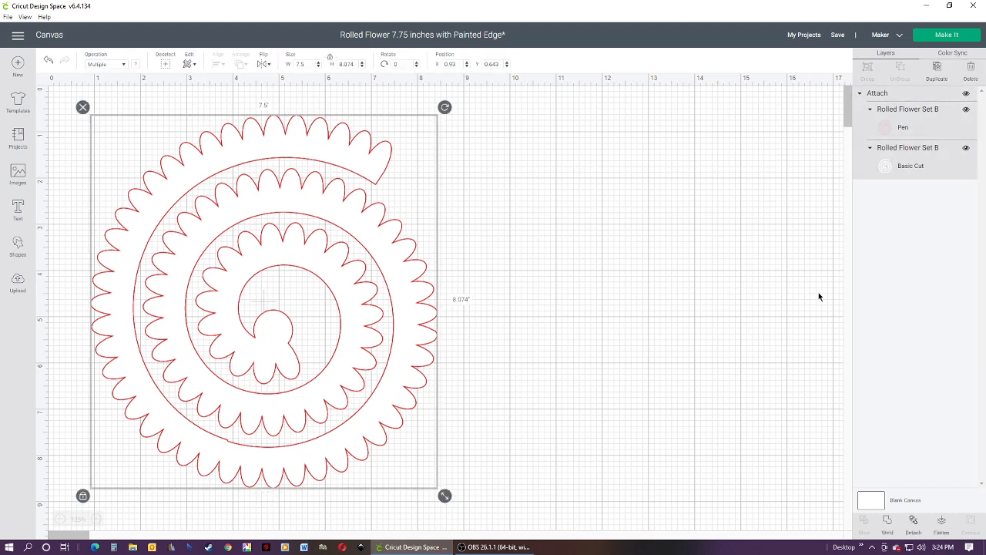
Send the attached flower to the mat preview and continue to the machine setup with one 12" x 12" mat
{"action": "left_click", "coordinate": [946, 35]}
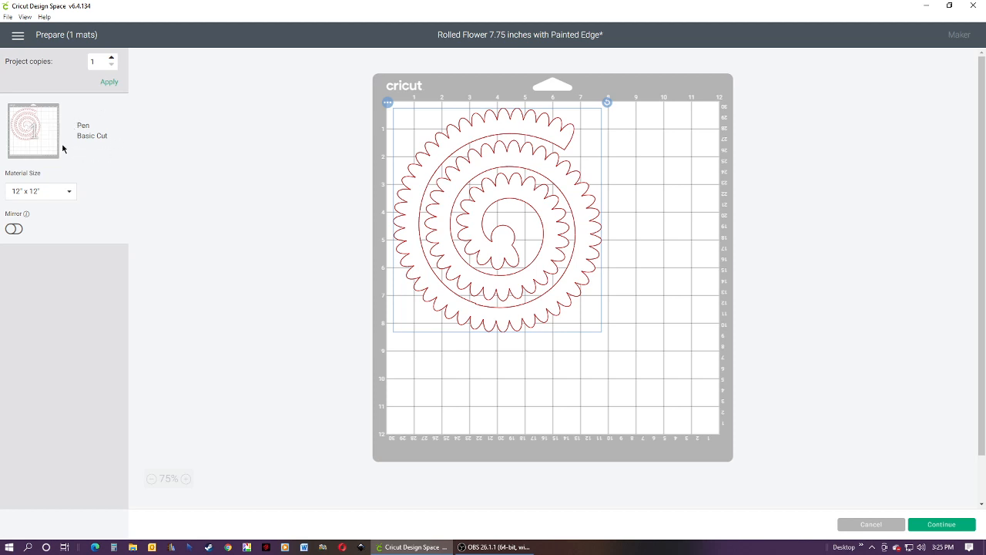
{"action": "left_click", "coordinate": [942, 525]}
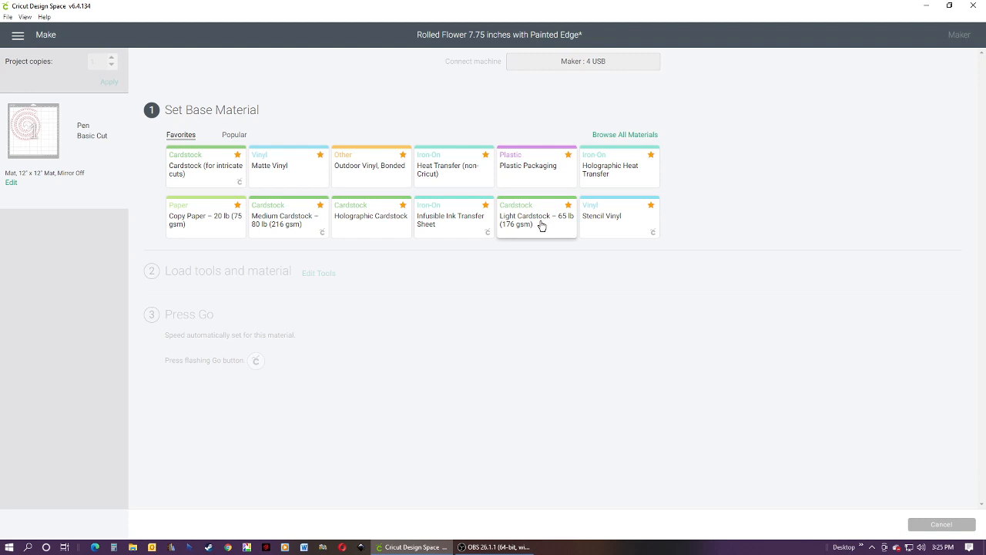
{"action": "left_click", "coordinate": [611, 135]}
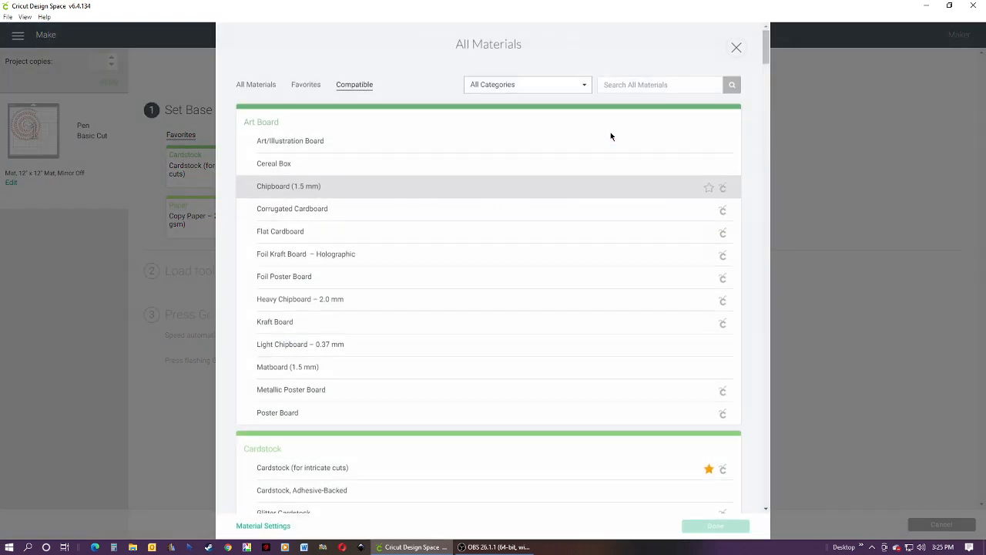
{"action": "left_click", "coordinate": [644, 86]}
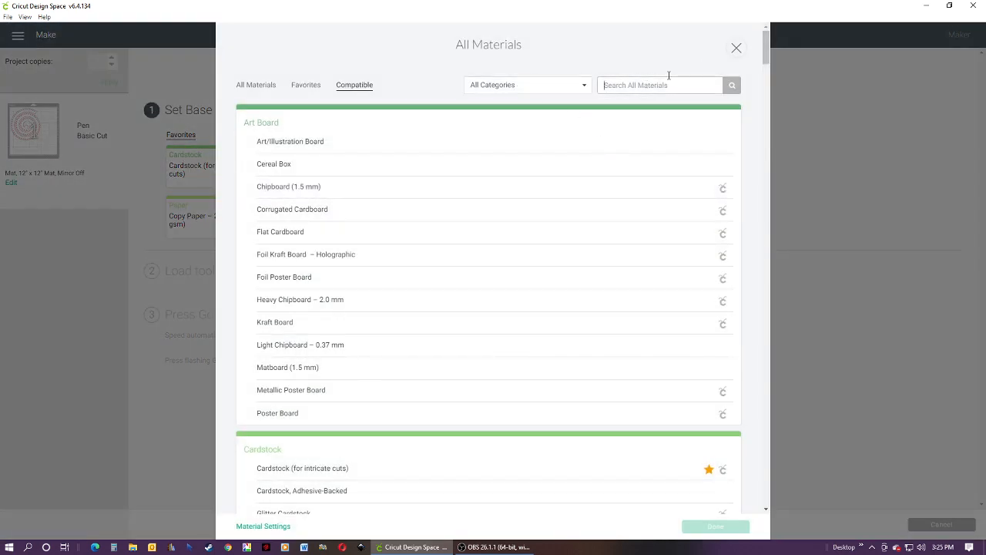
{"action": "left_click", "coordinate": [736, 47]}
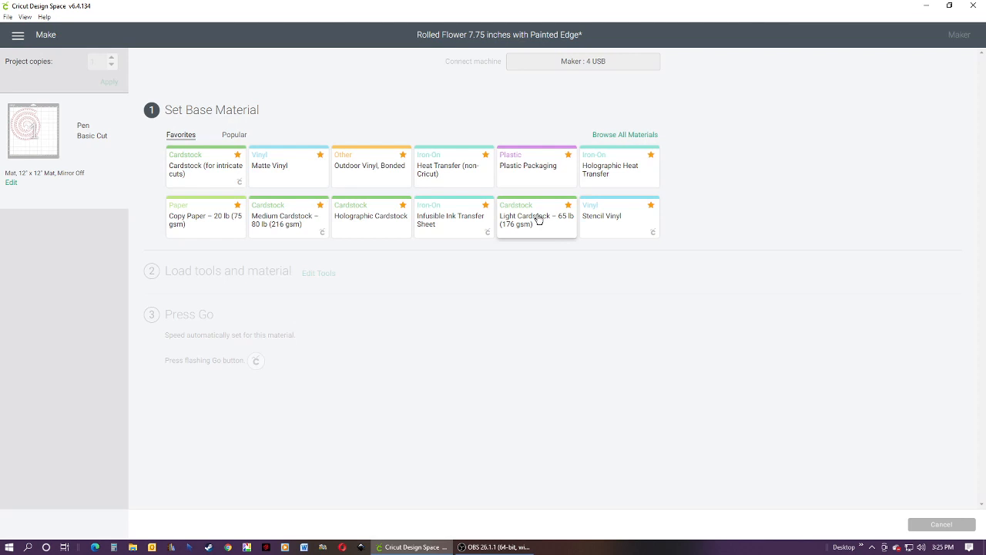
Set the base material to Light Cardstock – 65 lb (176 gsm)
{"action": "left_click", "coordinate": [536, 225]}
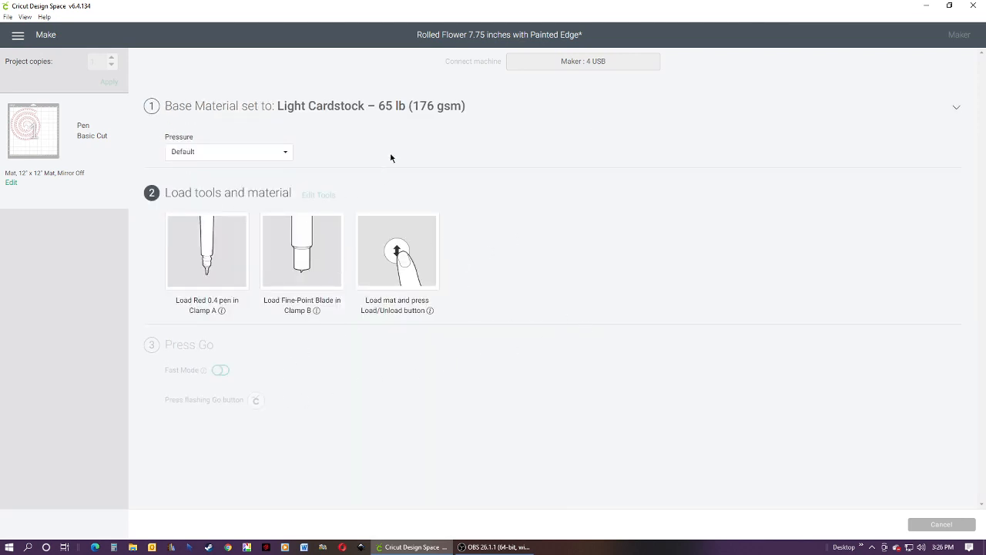
{"action": "left_click", "coordinate": [358, 106]}
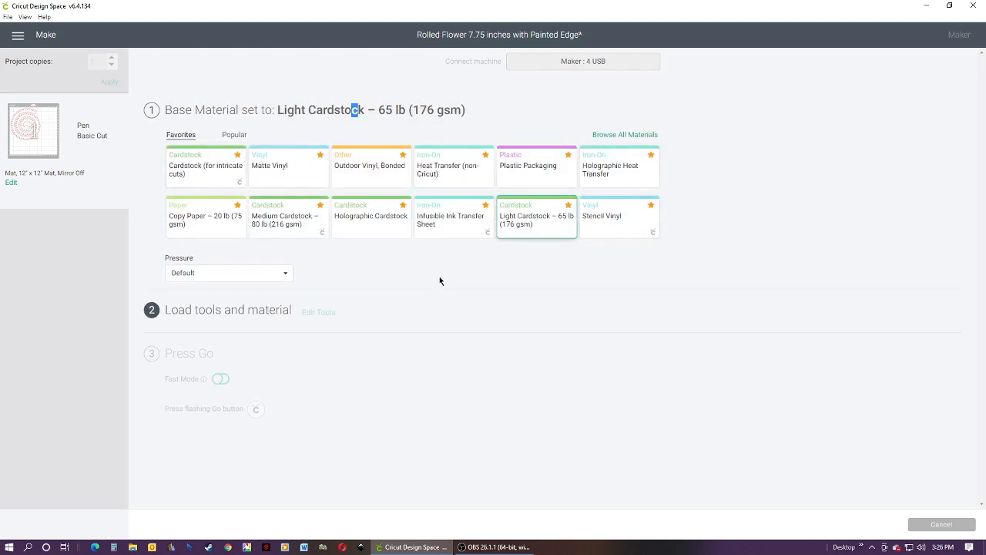
{"action": "left_click", "coordinate": [535, 221]}
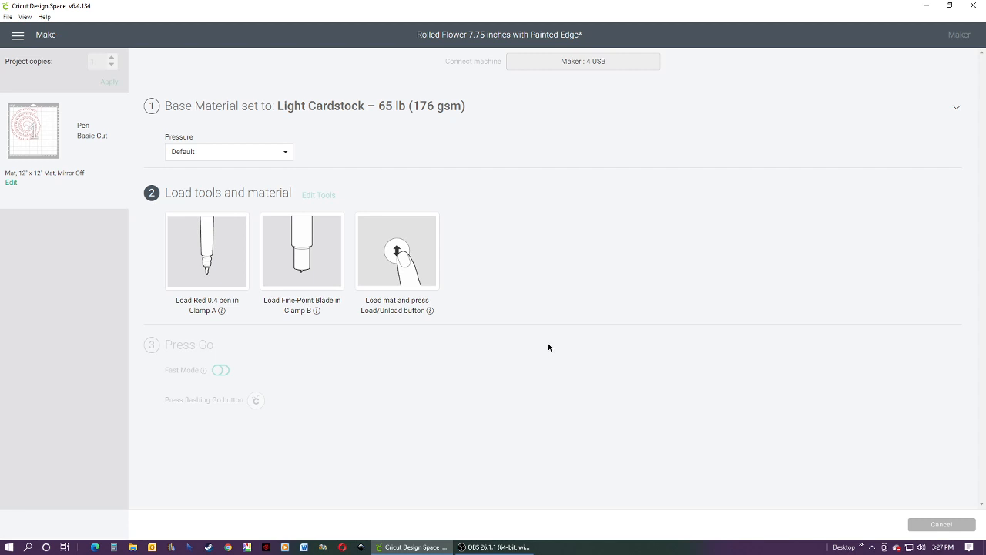
{"action": "left_click", "coordinate": [494, 547]}
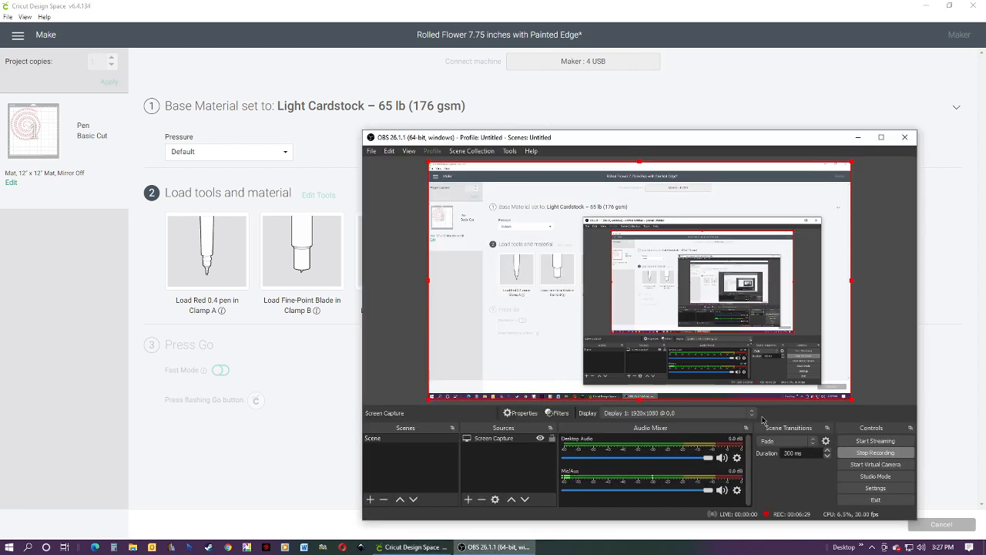